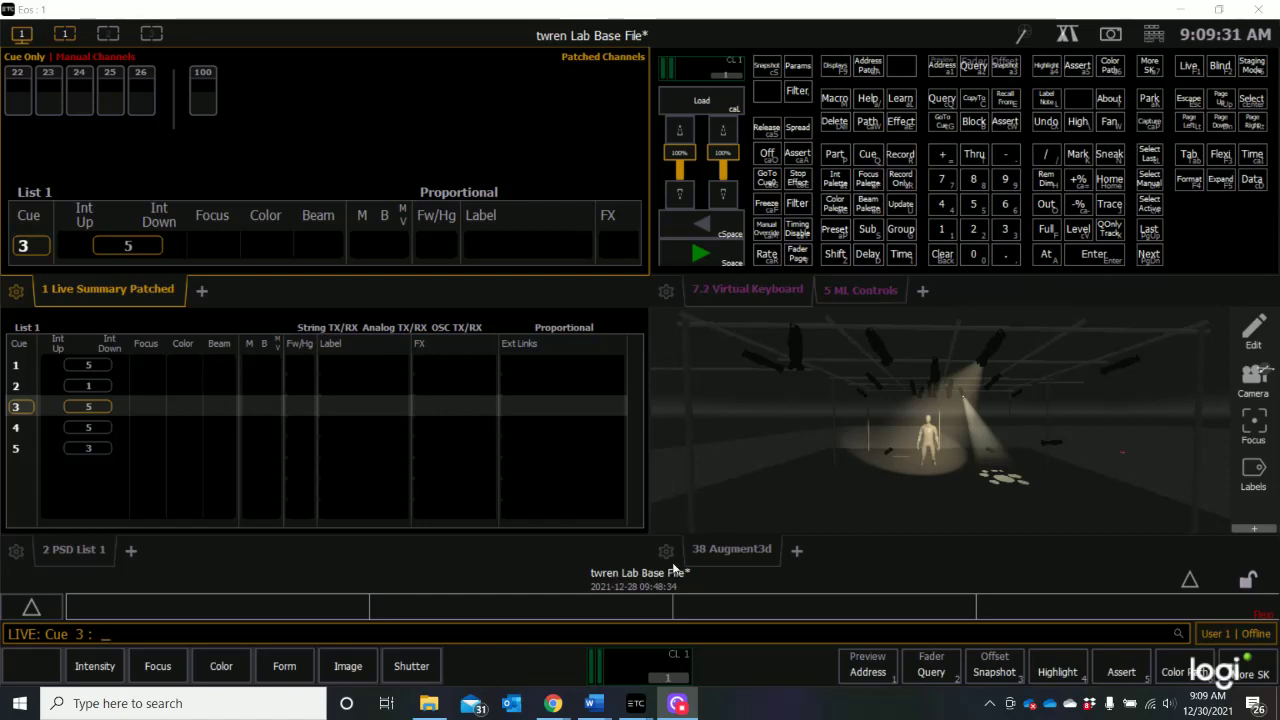
- Add the Patch display to the empty workspace 2 and look through the patched channels up to channel 26
{"action": "left_click", "coordinate": [108, 35]}
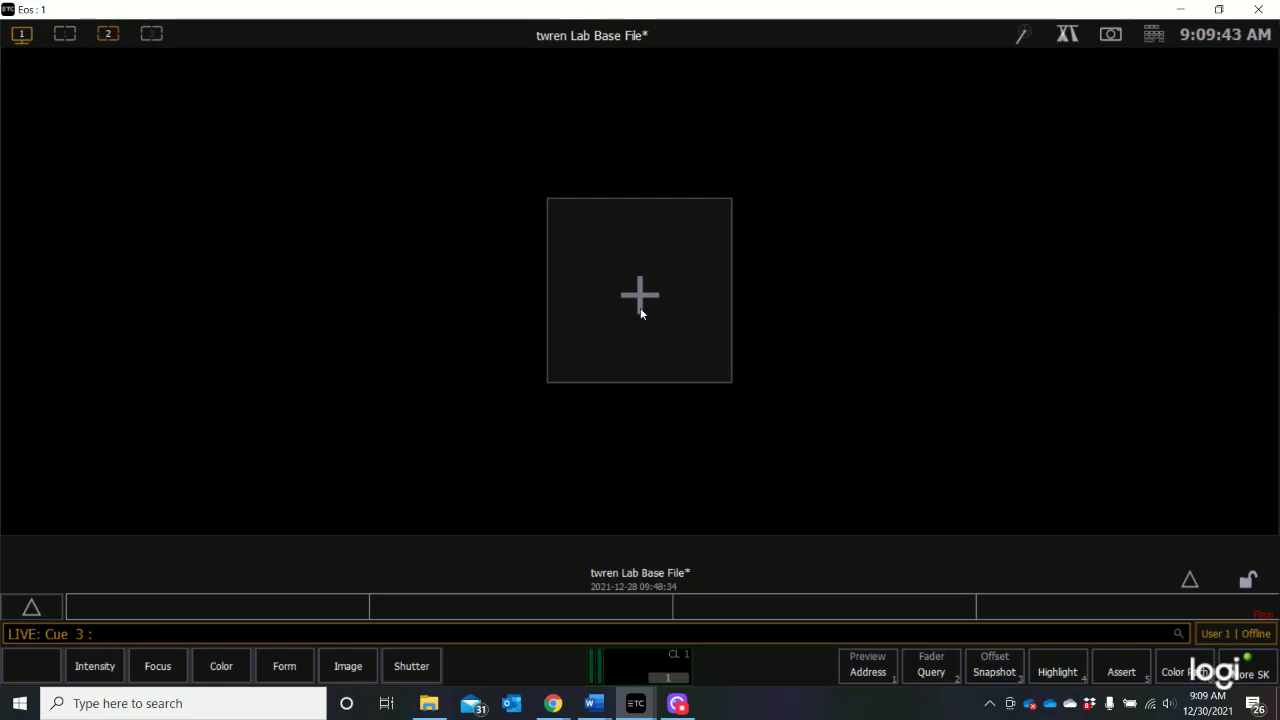
{"action": "left_click", "coordinate": [640, 295]}
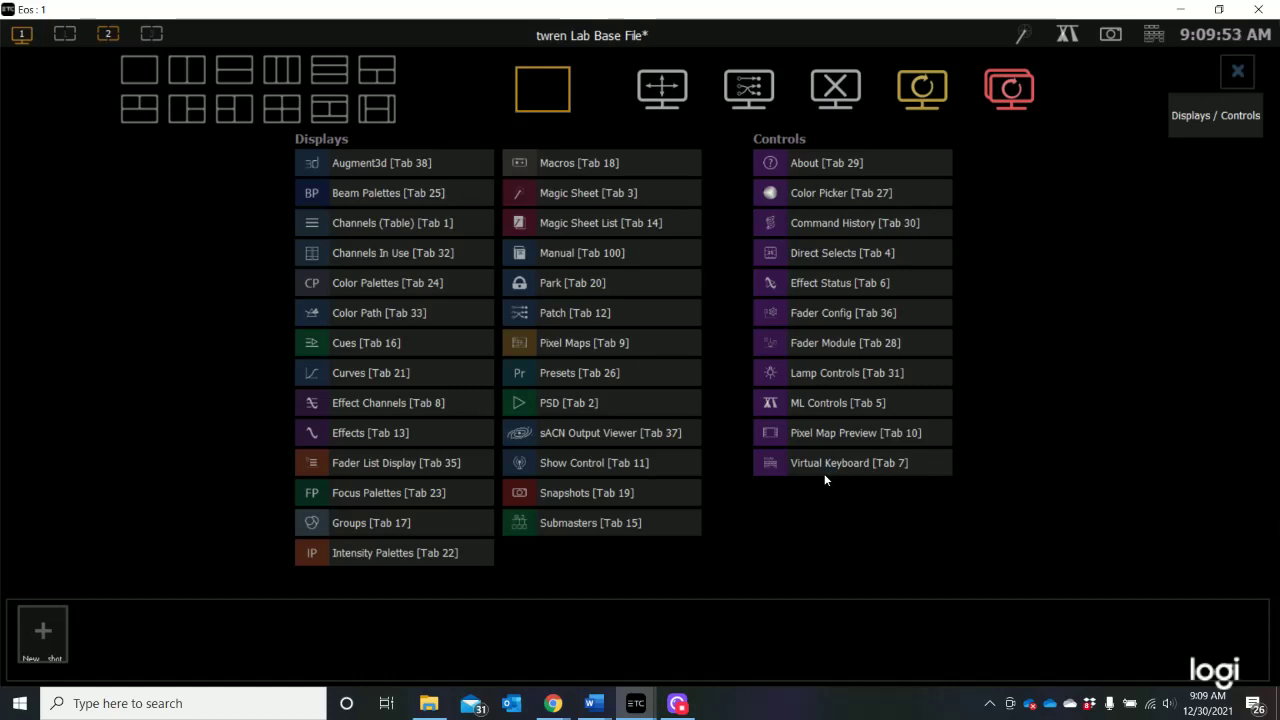
{"action": "left_click", "coordinate": [589, 312]}
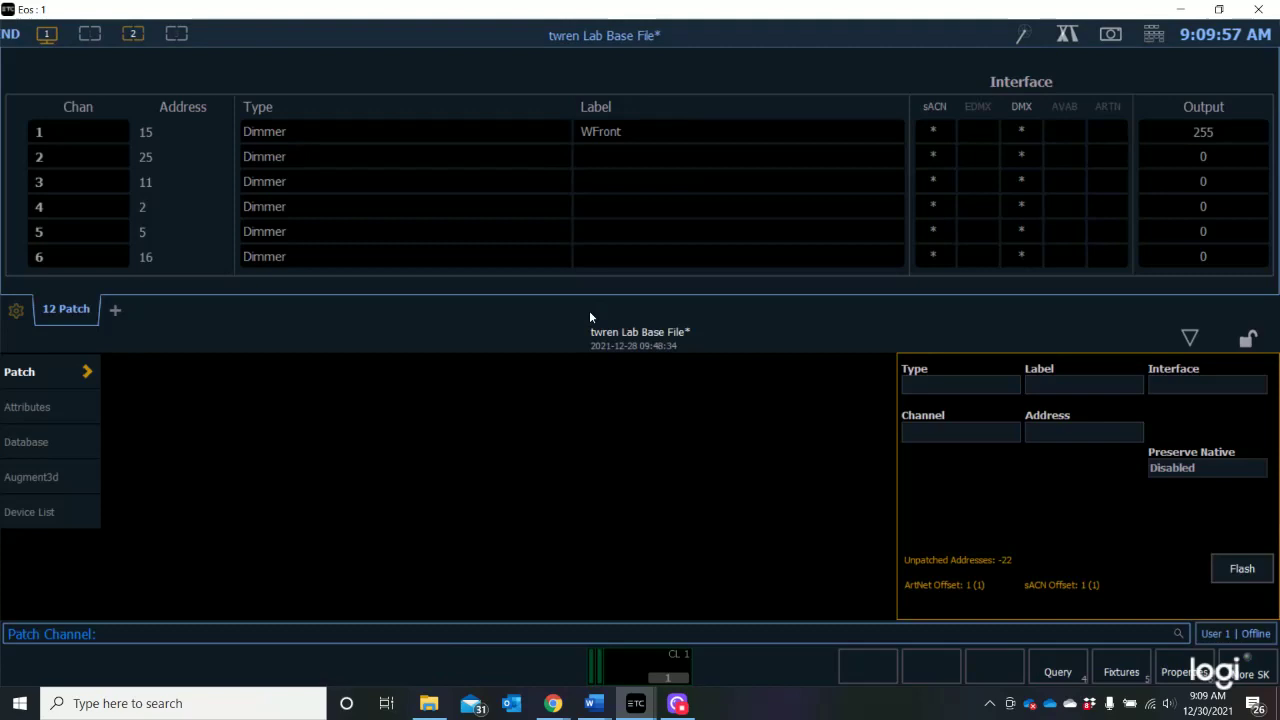
{"action": "scroll", "coordinate": [170, 202], "scroll_direction": "down", "scroll_amount": 7}
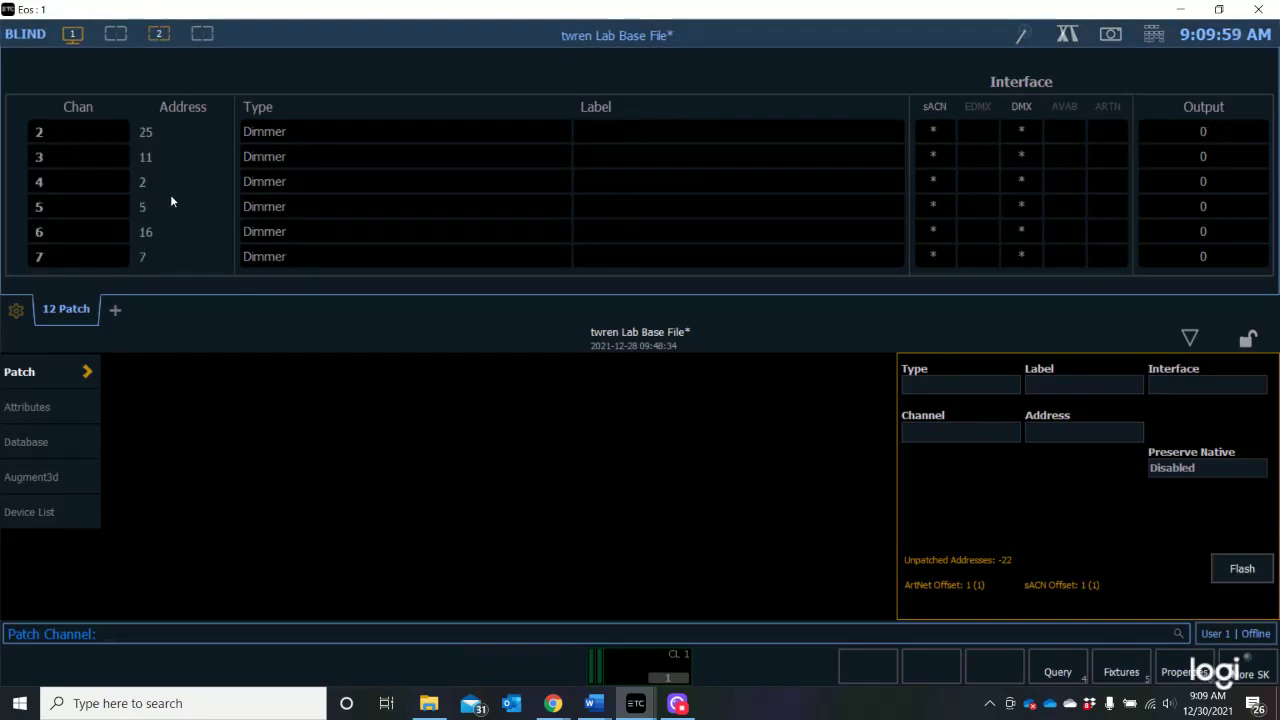
{"action": "scroll", "coordinate": [176, 211], "scroll_direction": "down", "scroll_amount": 11}
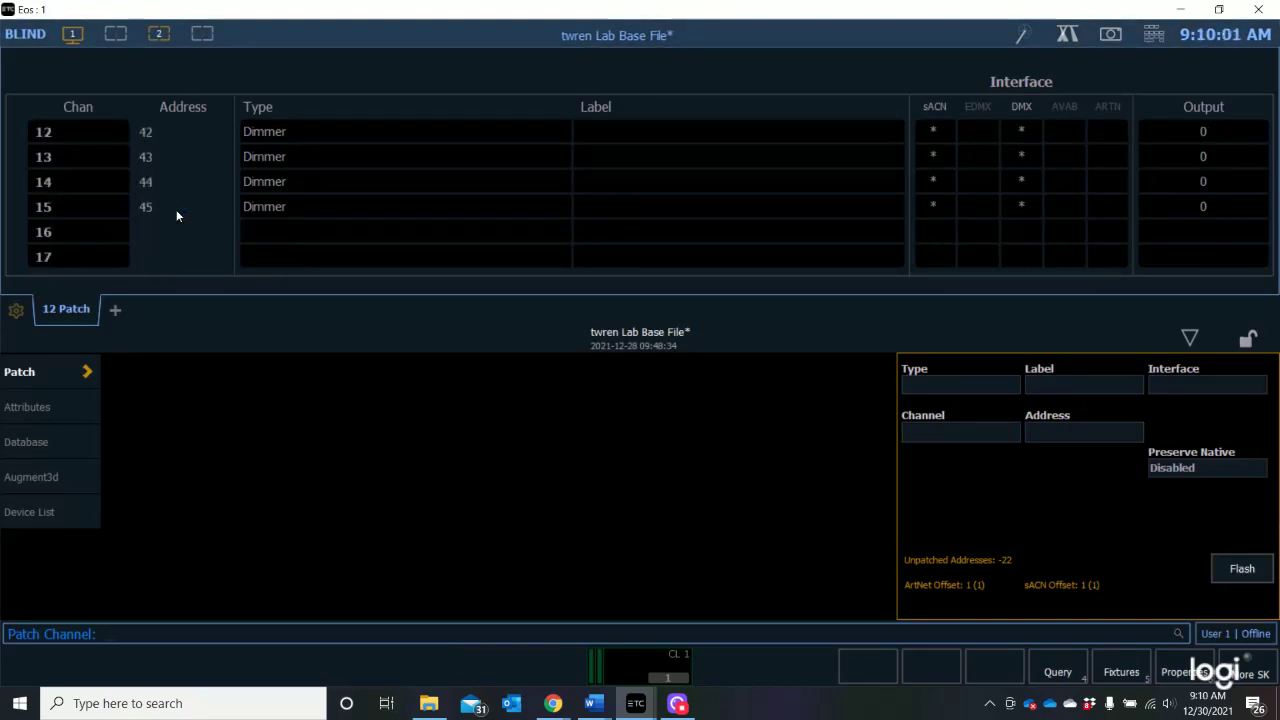
{"action": "scroll", "coordinate": [184, 236], "scroll_direction": "down", "scroll_amount": 6}
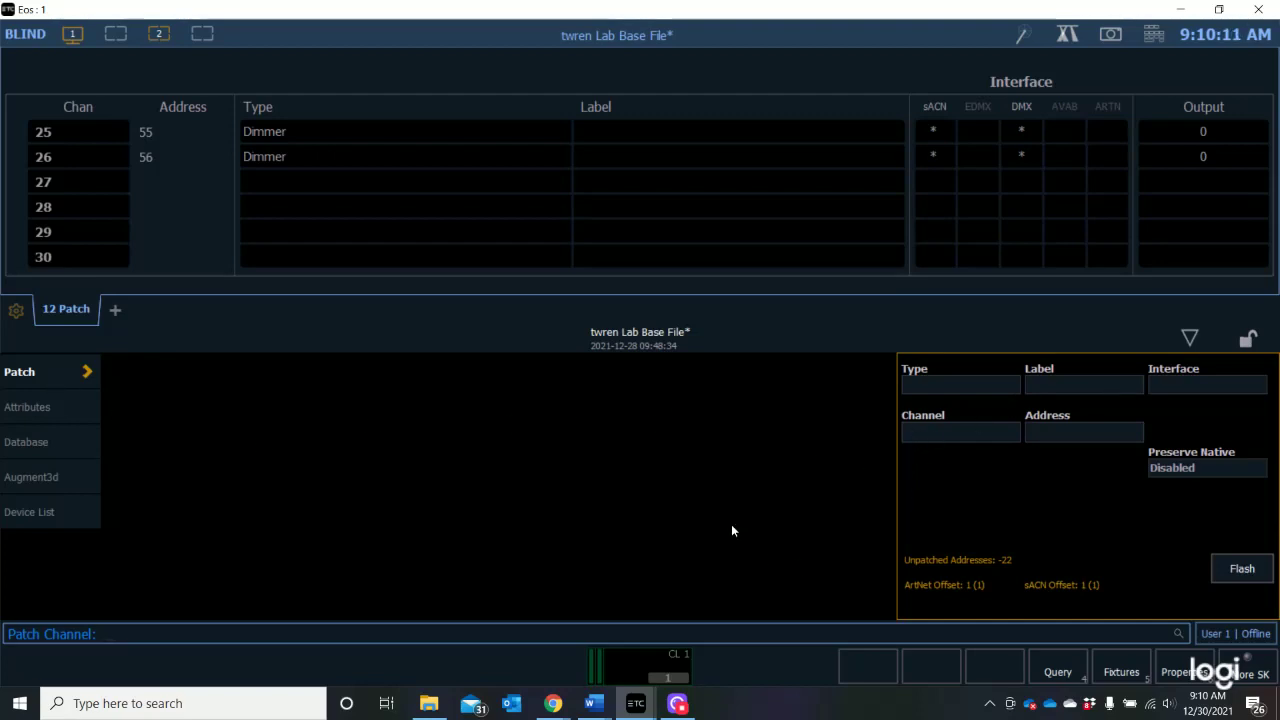
{"action": "scroll", "coordinate": [123, 206], "scroll_direction": "down", "scroll_amount": 1}
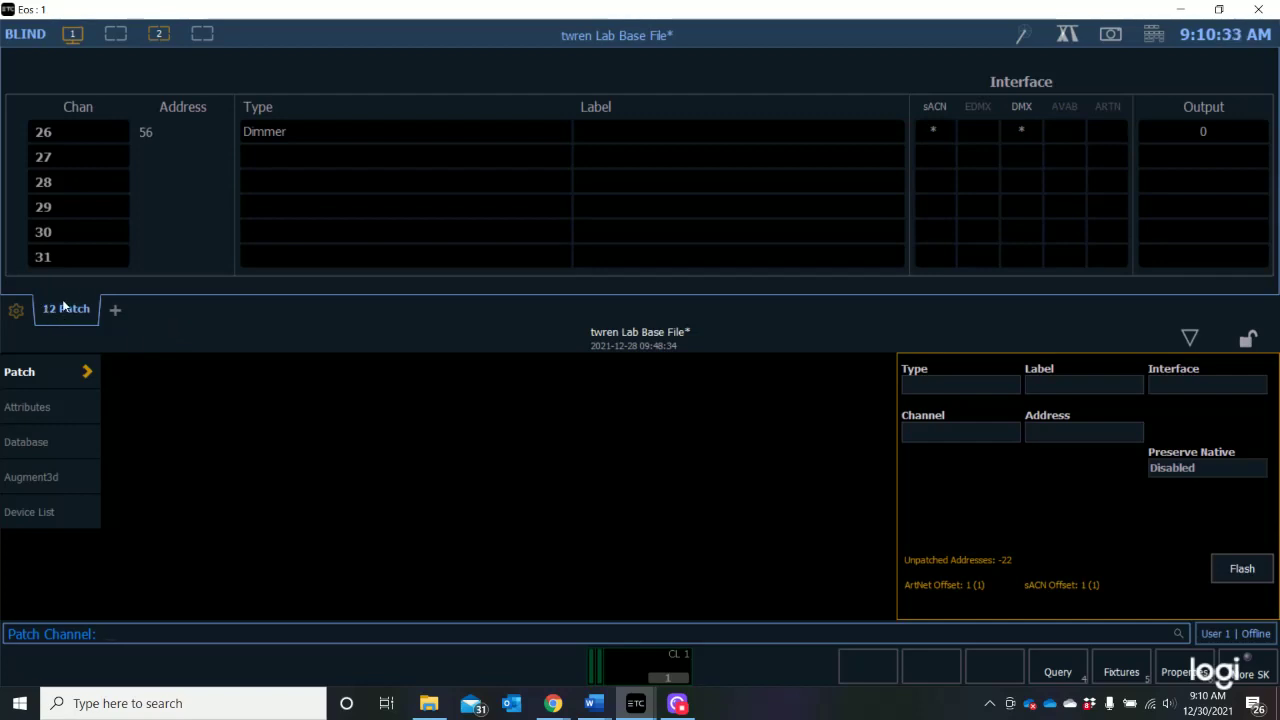
- Return to workspace 1 and switch the console from Blind to Live mode
{"action": "mouse_move", "coordinate": [115, 30]}
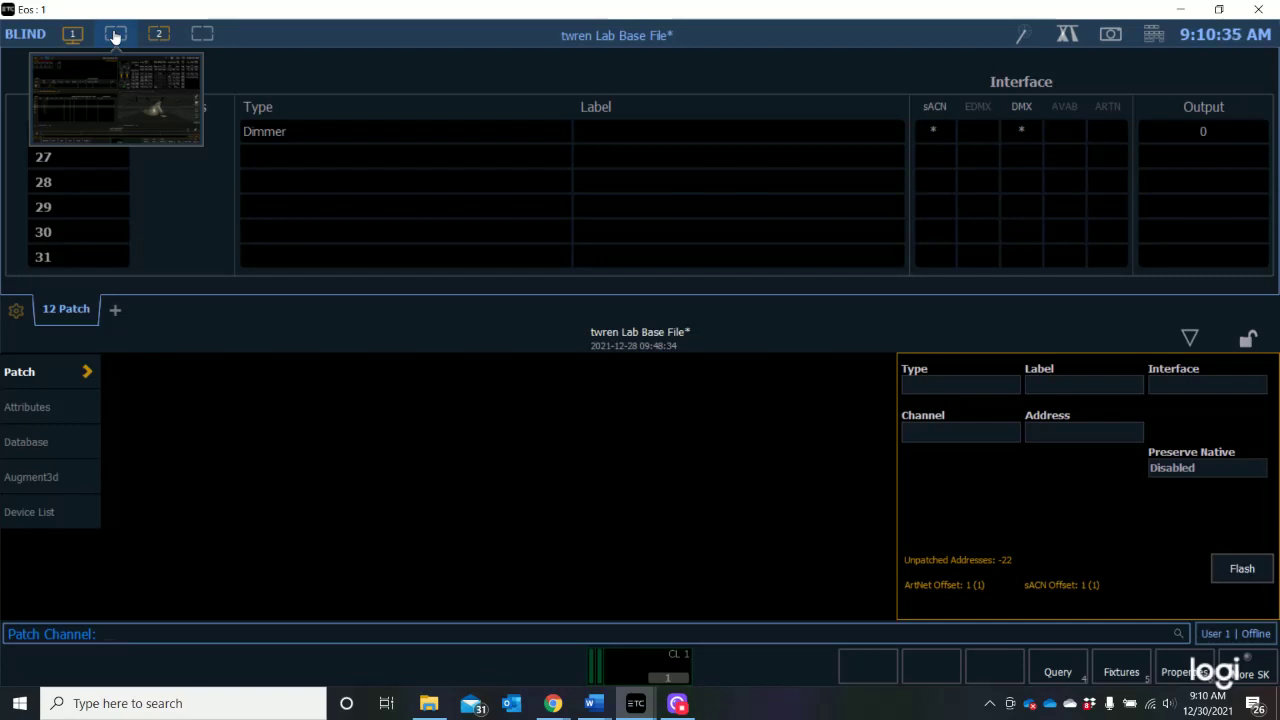
{"action": "left_click", "coordinate": [115, 34]}
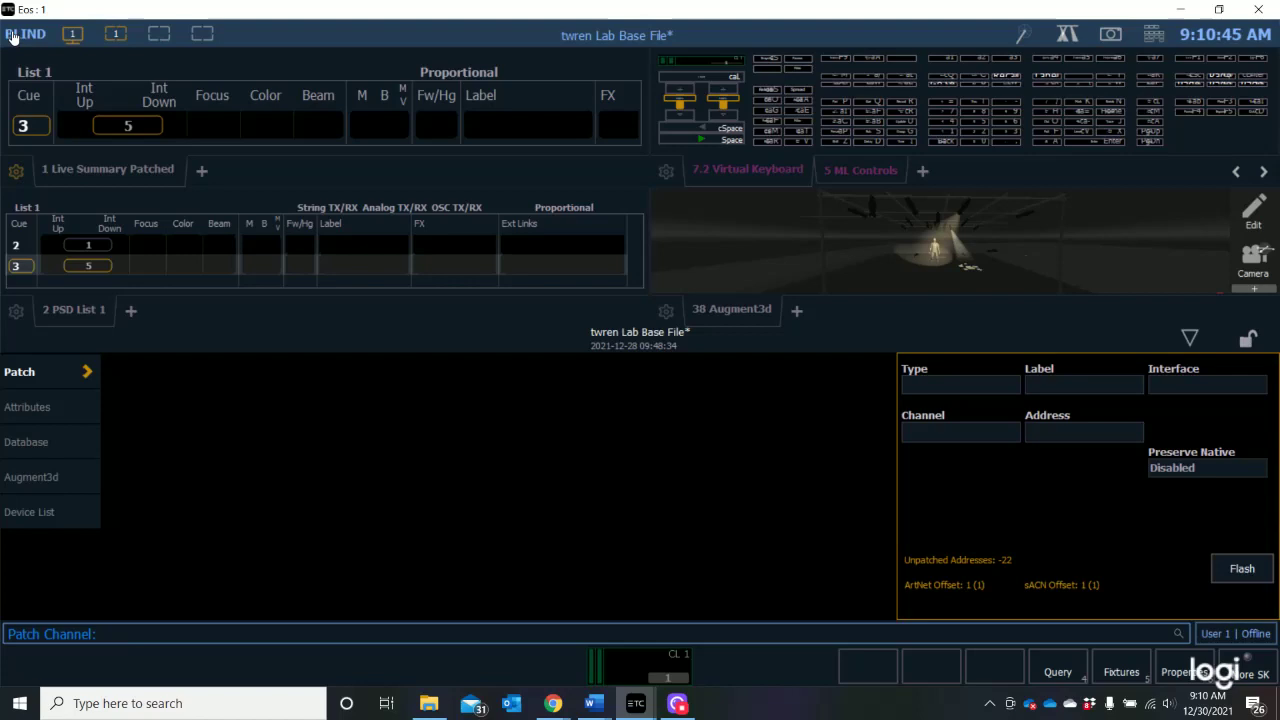
{"action": "left_click", "coordinate": [1153, 36]}
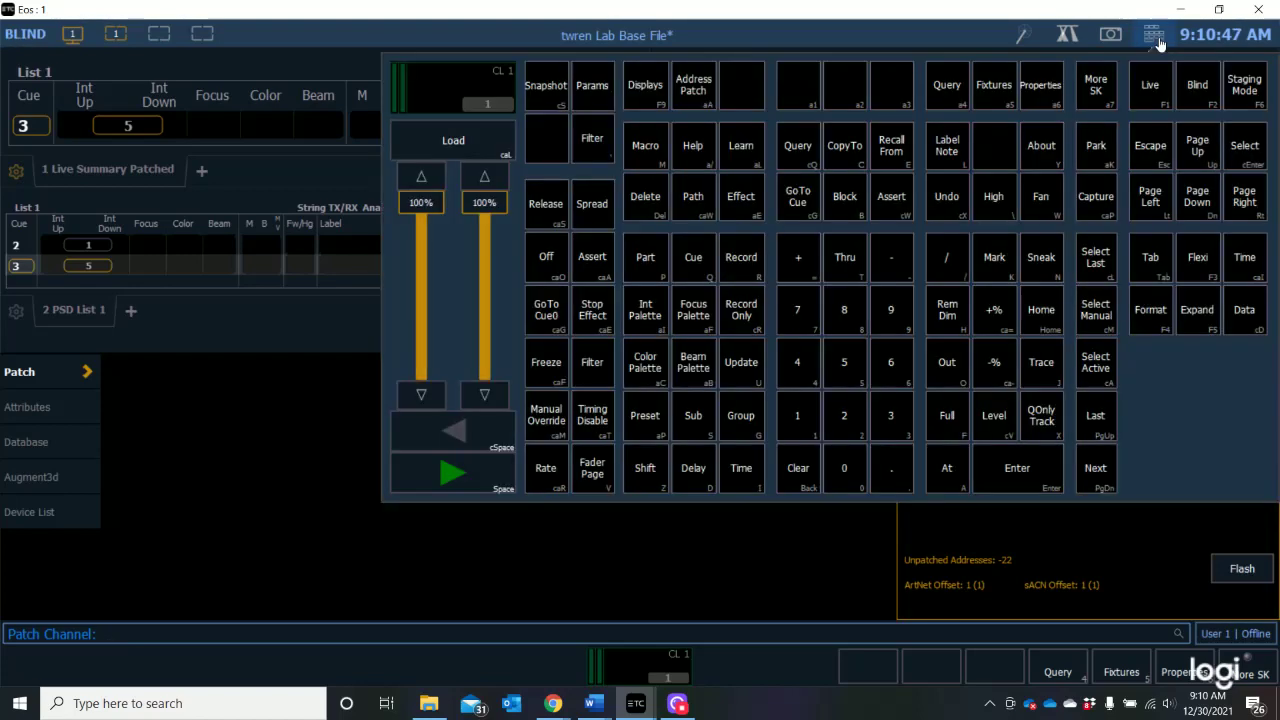
{"action": "left_click", "coordinate": [1163, 104]}
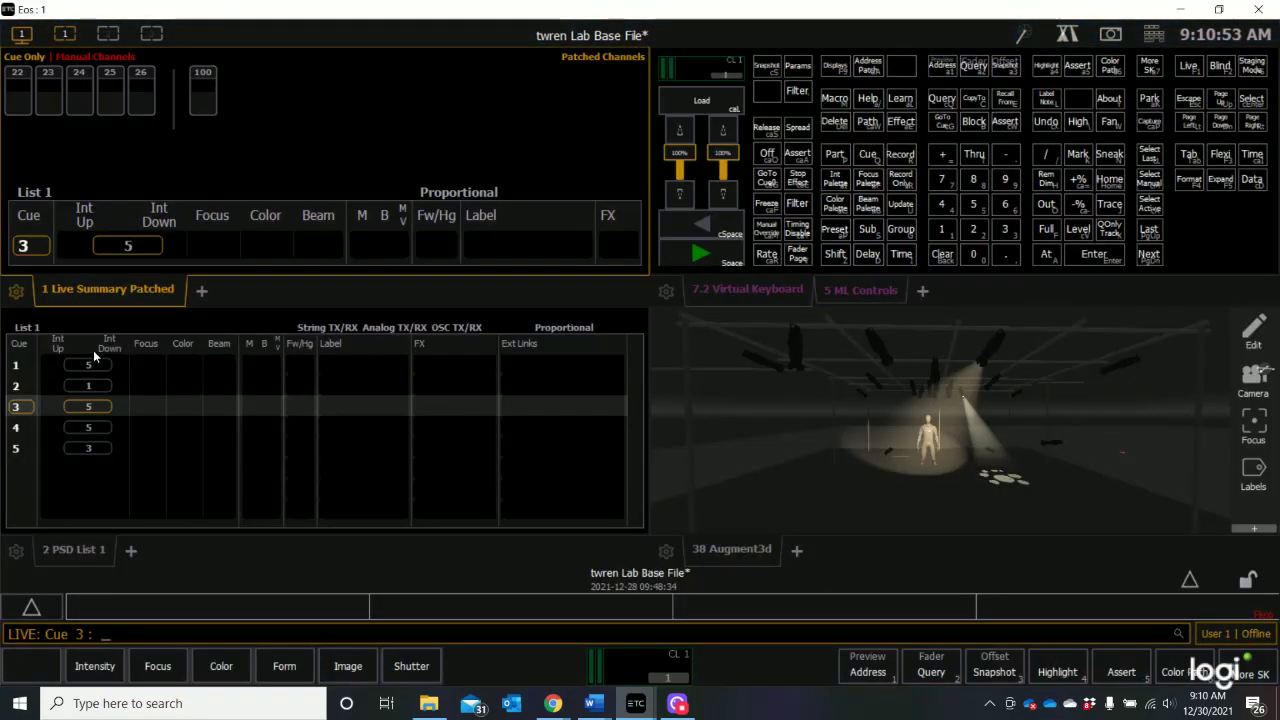
- Reopen workspace 2 and make its Patch display active
{"action": "mouse_move", "coordinate": [111, 42]}
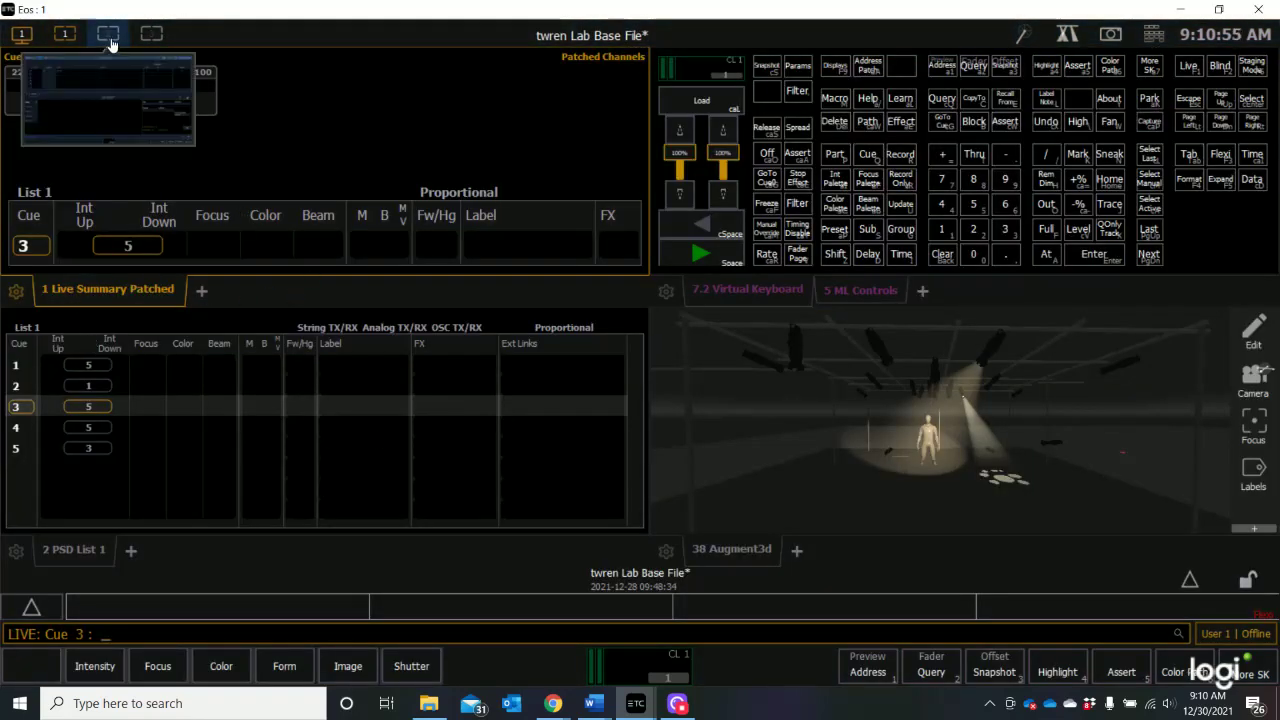
{"action": "left_click", "coordinate": [111, 42]}
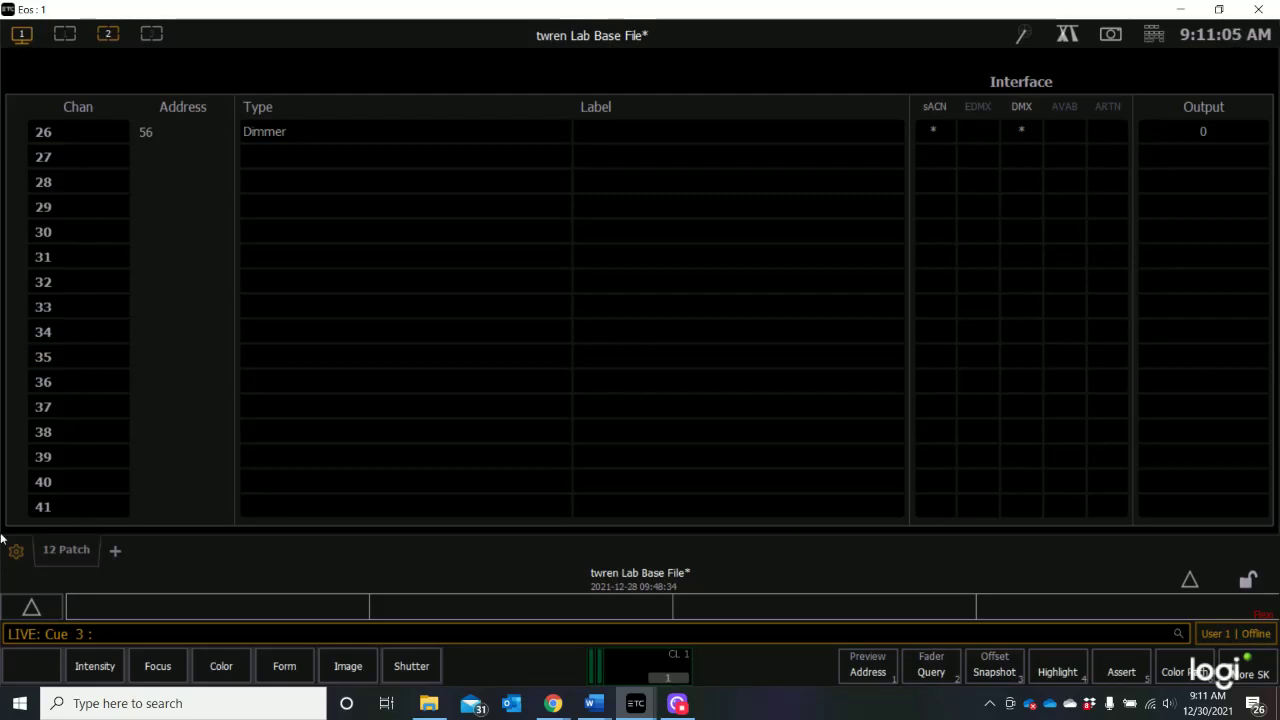
{"action": "left_click", "coordinate": [78, 556]}
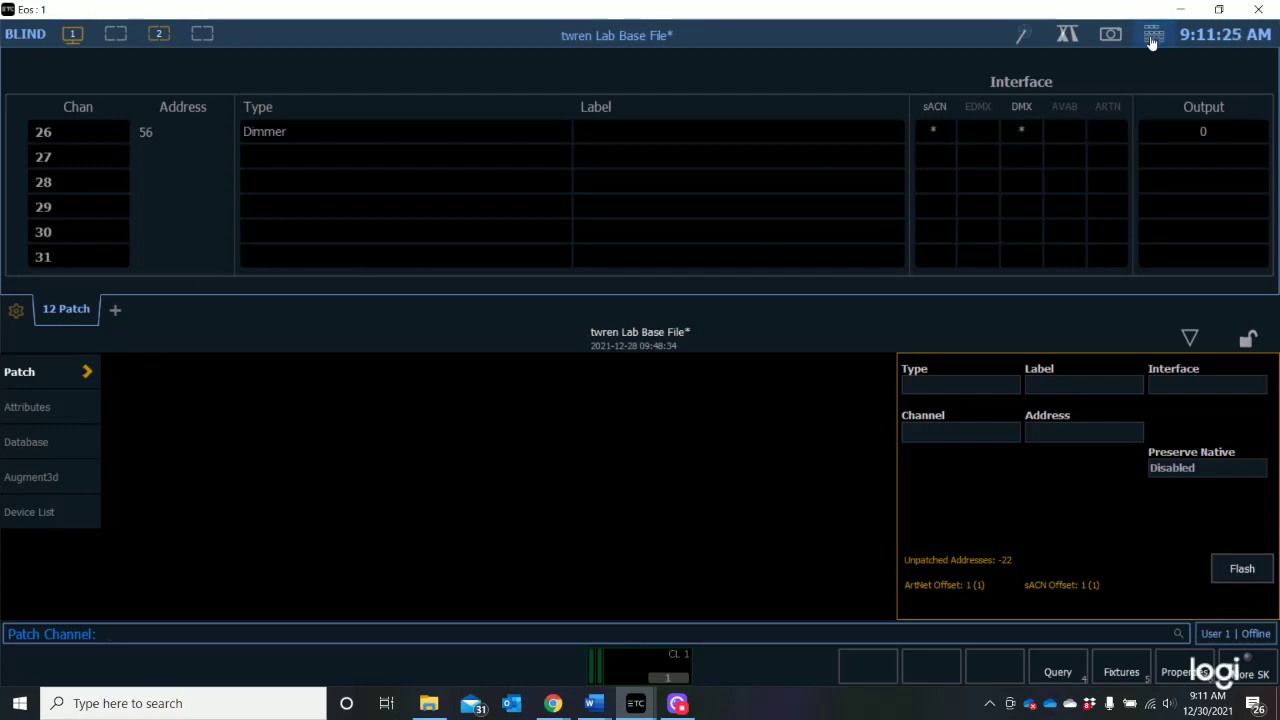
- Go back to workspace 1 and restore Live mode after viewing the patch
{"action": "left_click", "coordinate": [116, 37]}
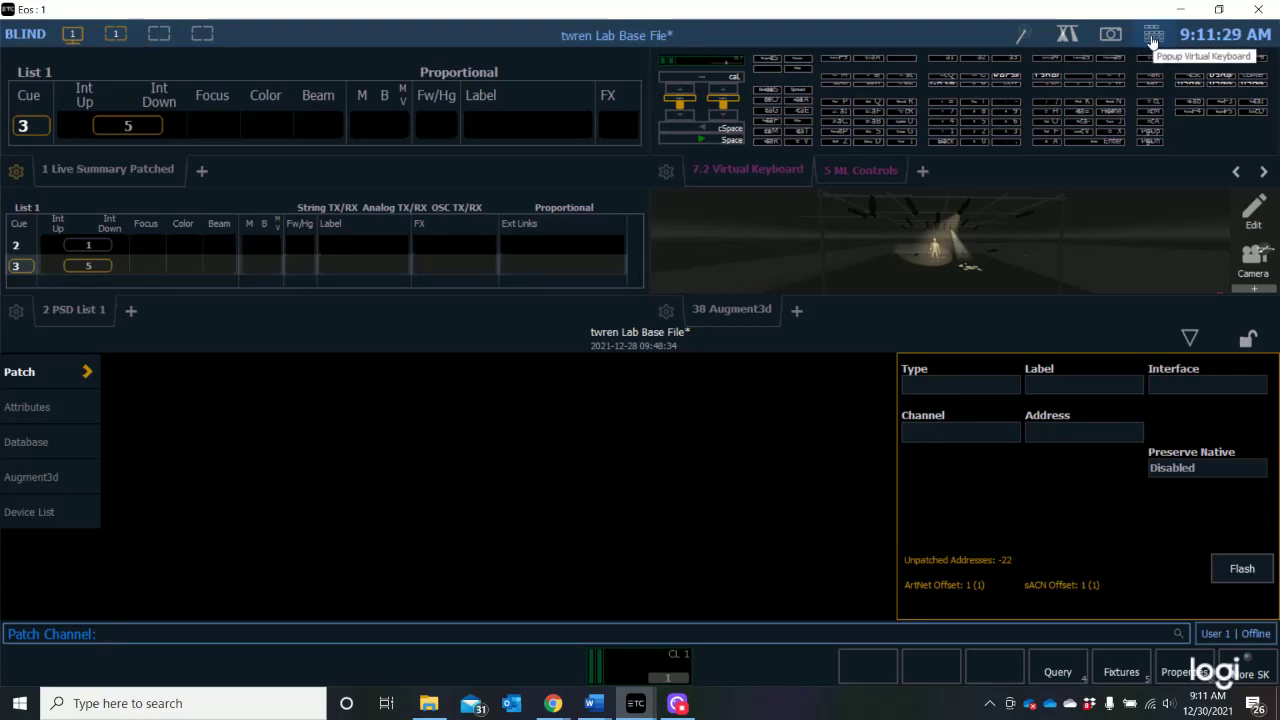
{"action": "left_click", "coordinate": [1153, 36]}
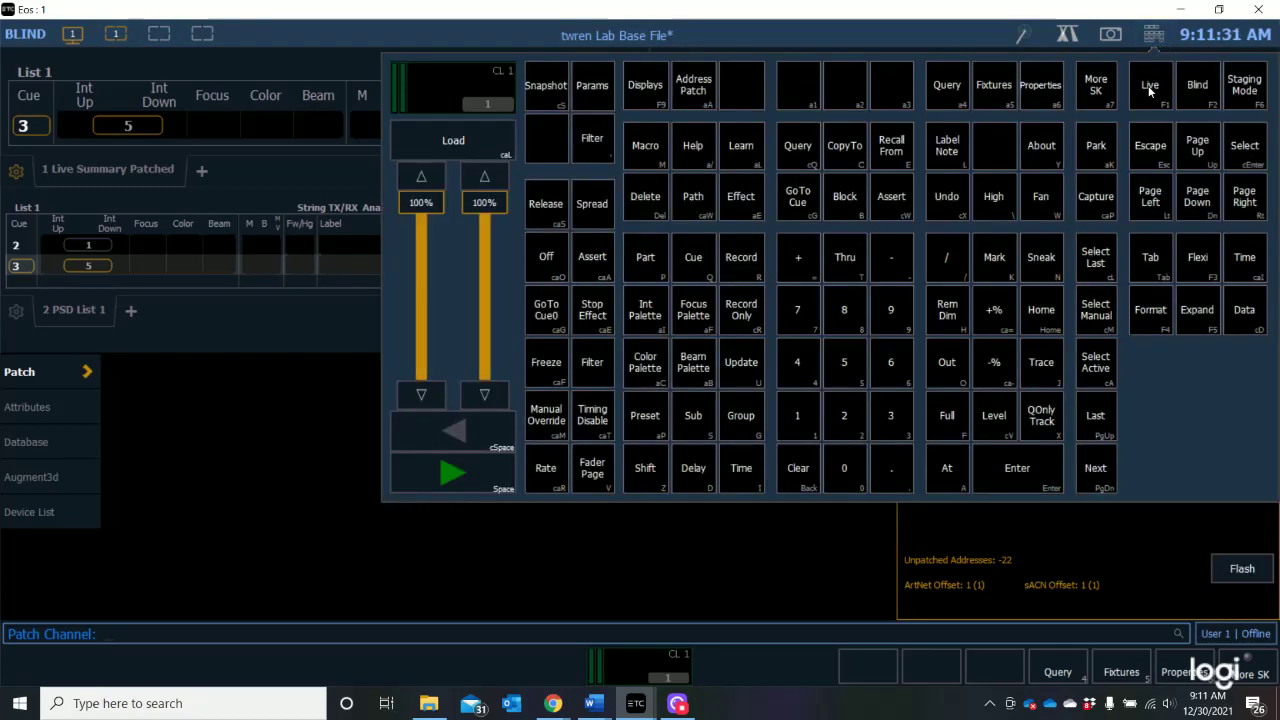
{"action": "left_click", "coordinate": [1150, 88]}
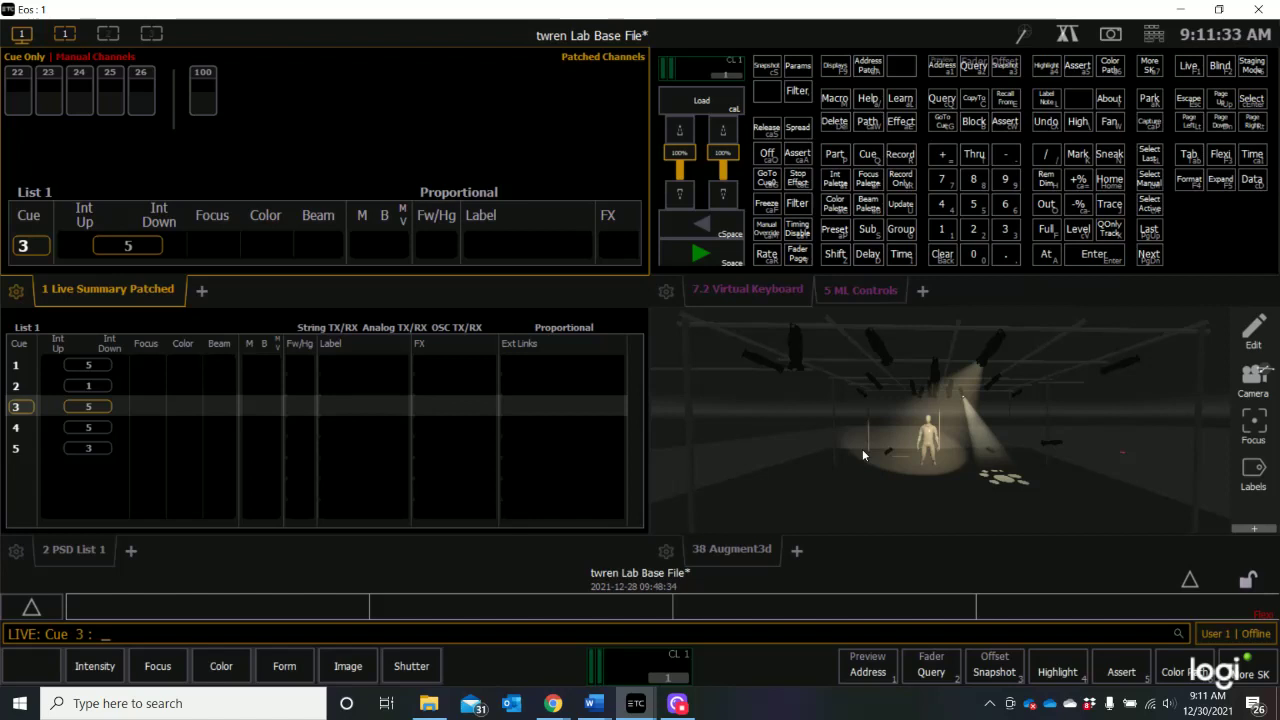
- Try adding the Cues display to the empty workspace 3, and close the Cue List Index again
{"action": "mouse_move", "coordinate": [150, 36]}
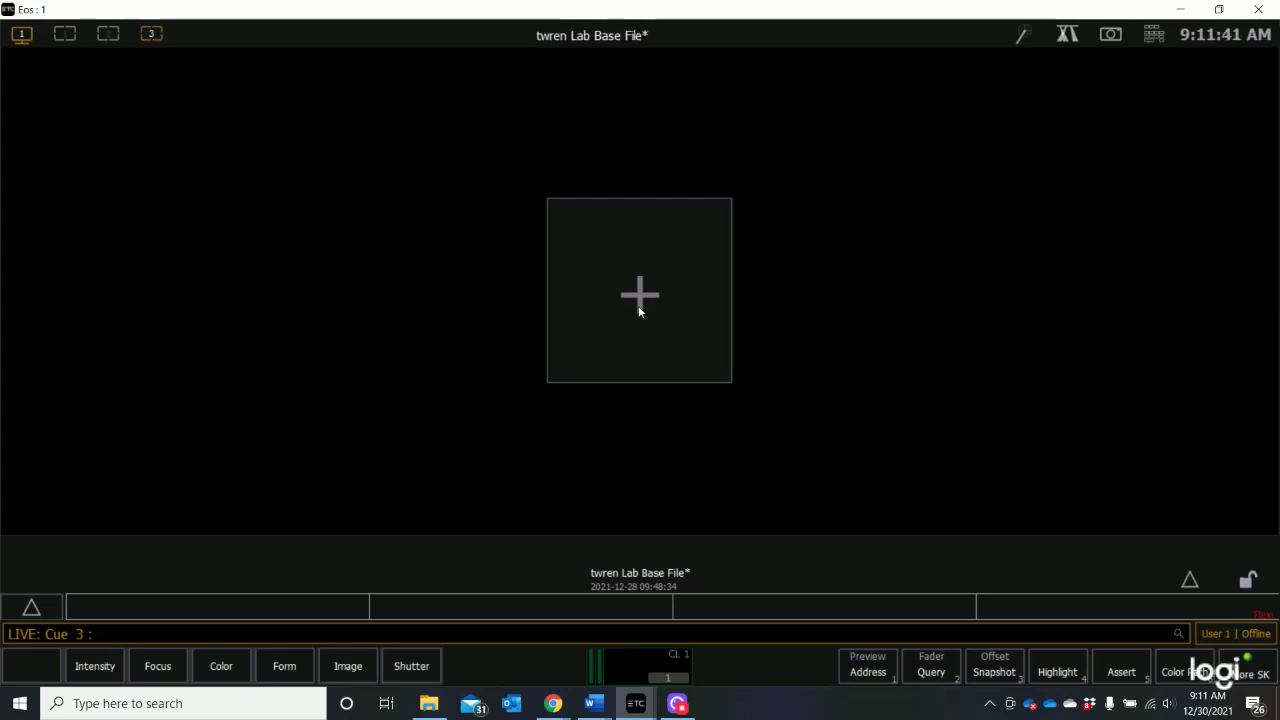
{"action": "left_click", "coordinate": [639, 310]}
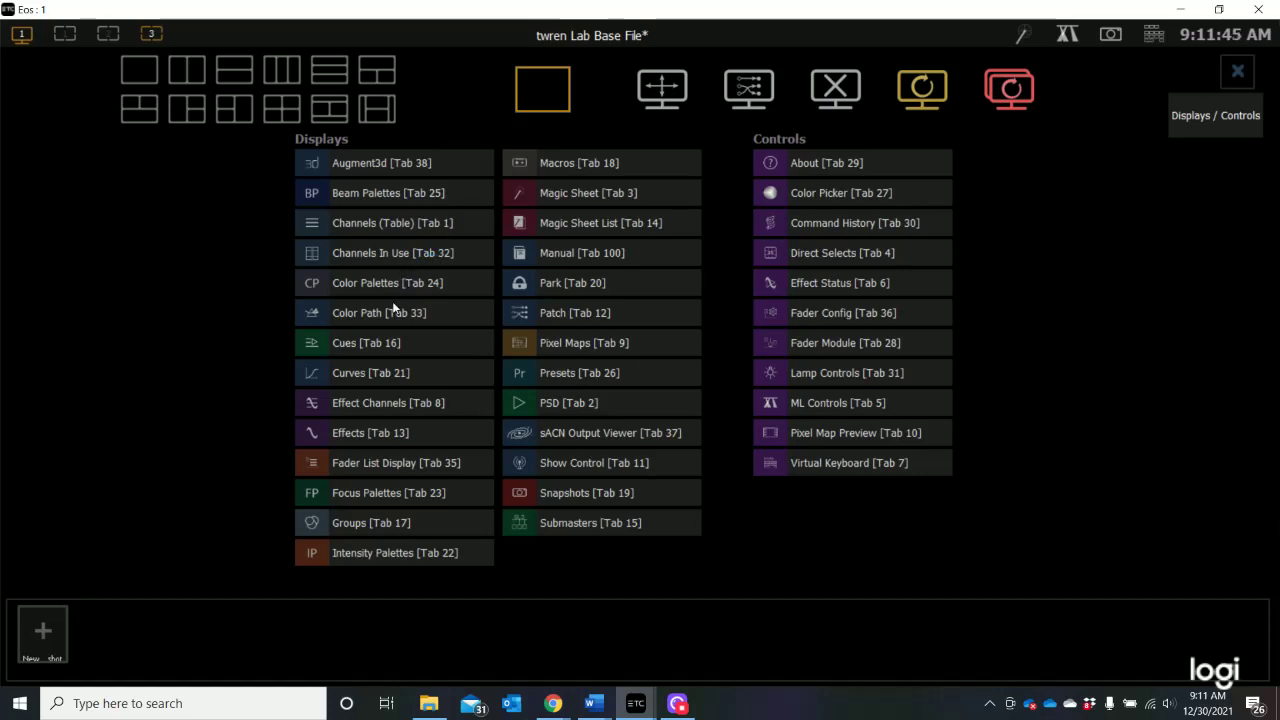
{"action": "left_click", "coordinate": [344, 344]}
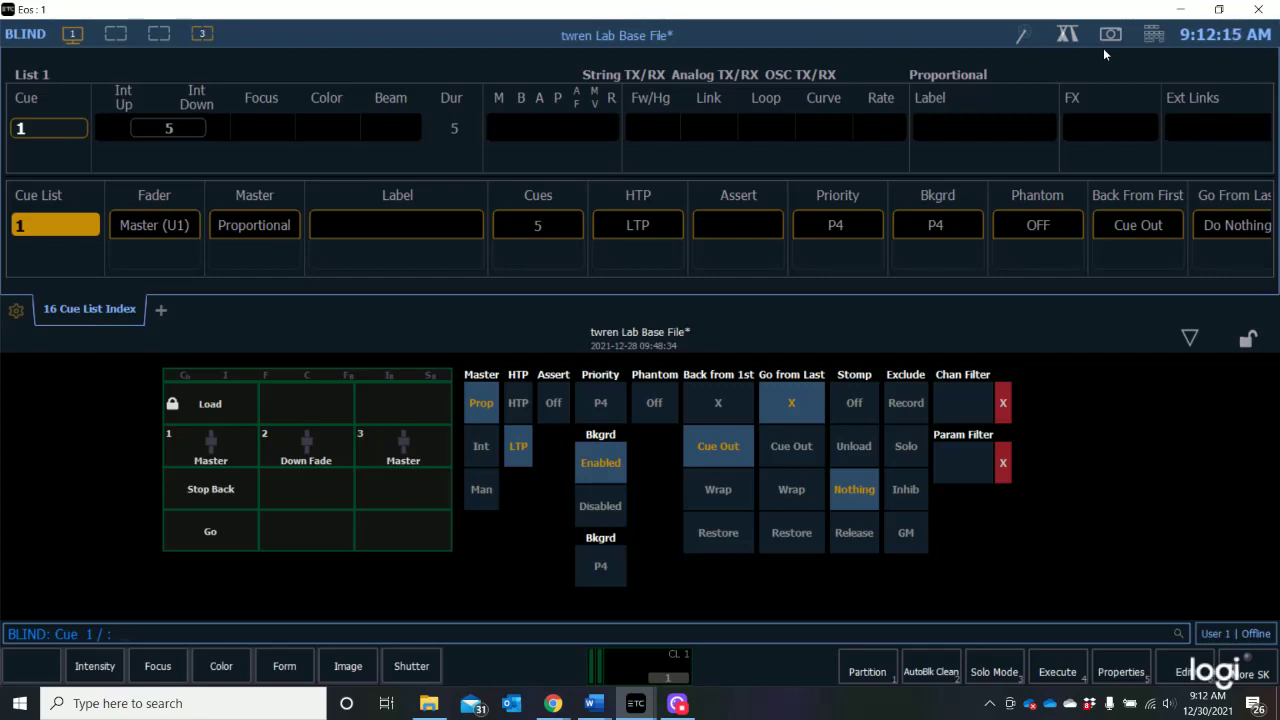
{"action": "left_click", "coordinate": [1155, 40]}
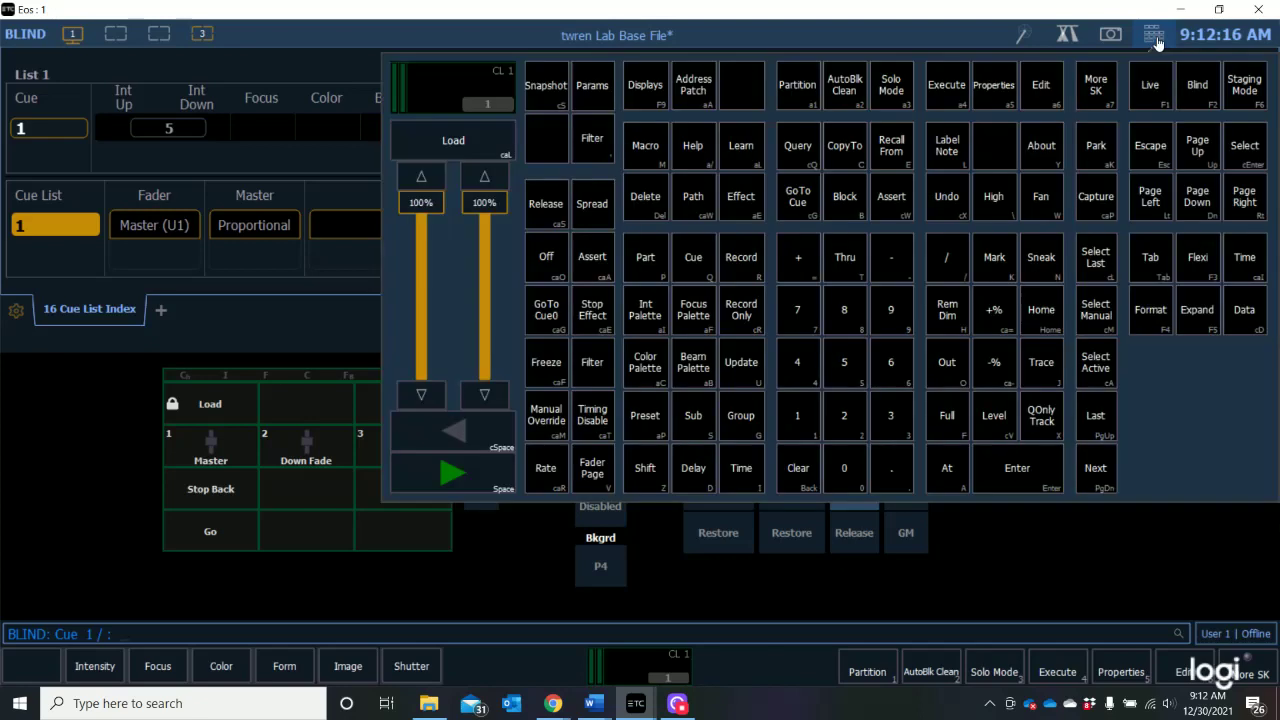
{"action": "left_click", "coordinate": [1150, 150]}
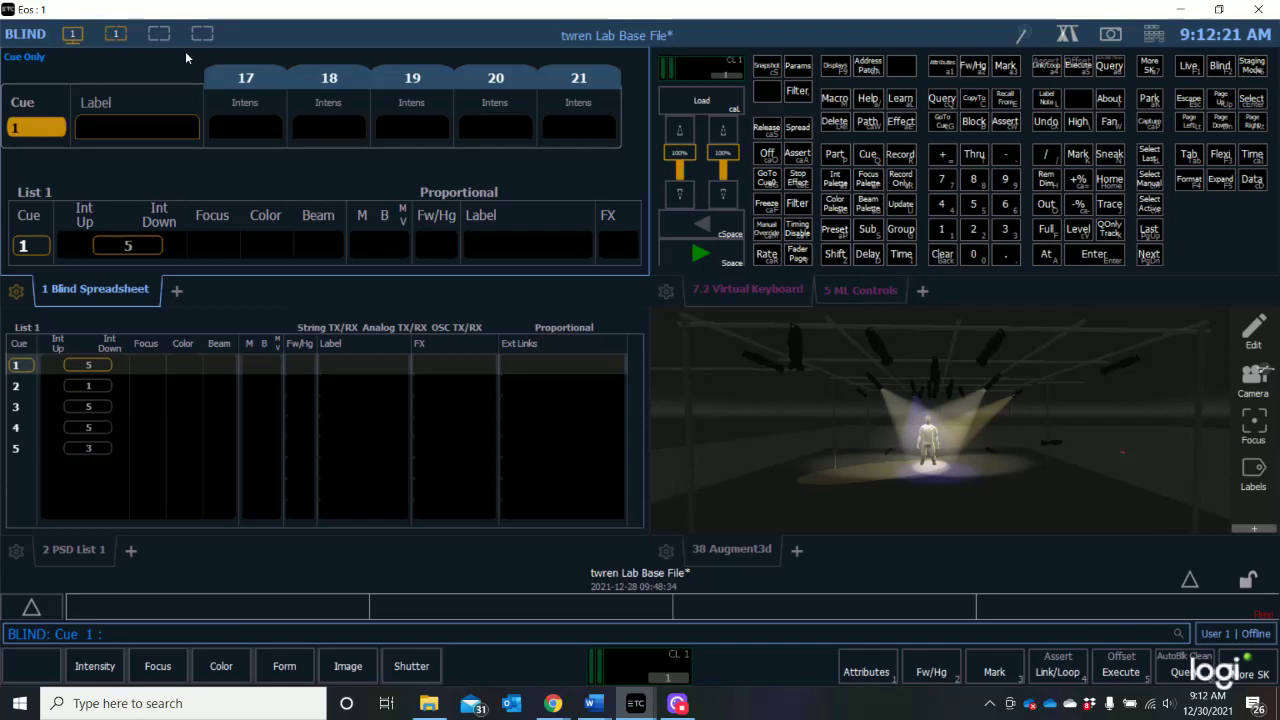
- Switch to Live mode and add the PSD and Channels (Table) displays to workspace 3
{"action": "mouse_move", "coordinate": [143, 37]}
{"action": "key", "text": "F1"}
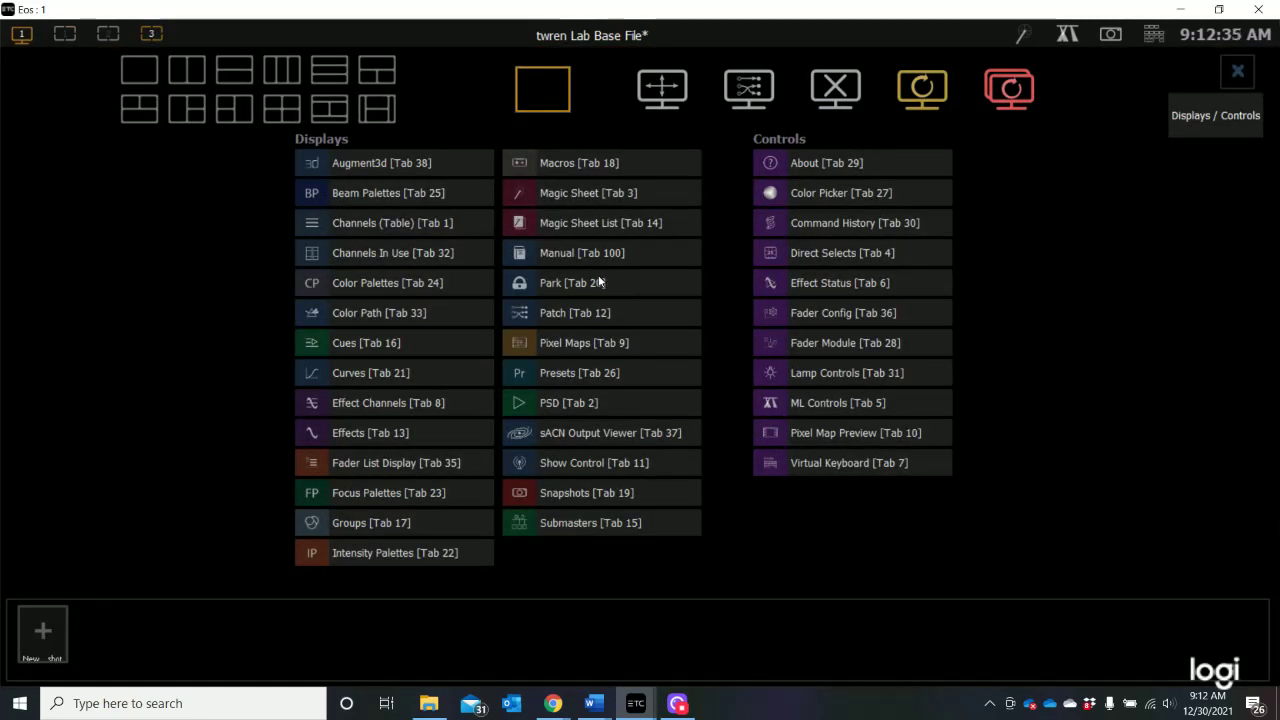
{"action": "left_click", "coordinate": [548, 402]}
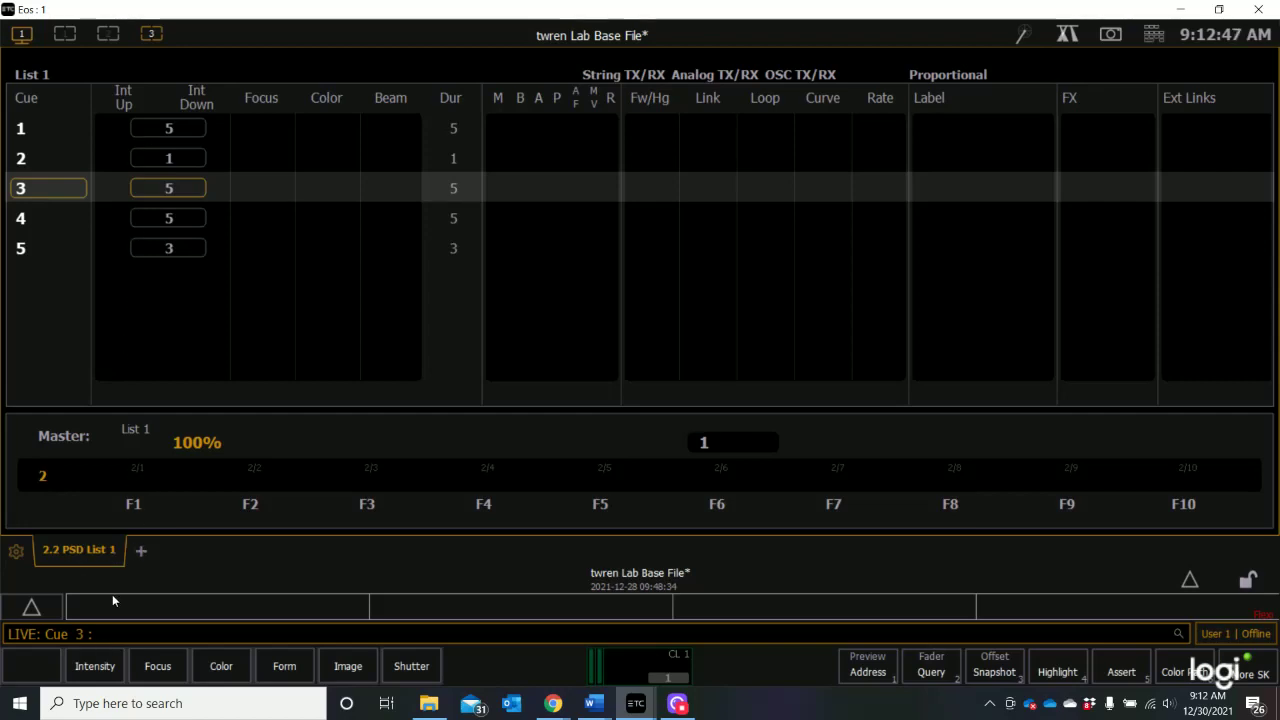
{"action": "left_click", "coordinate": [142, 552]}
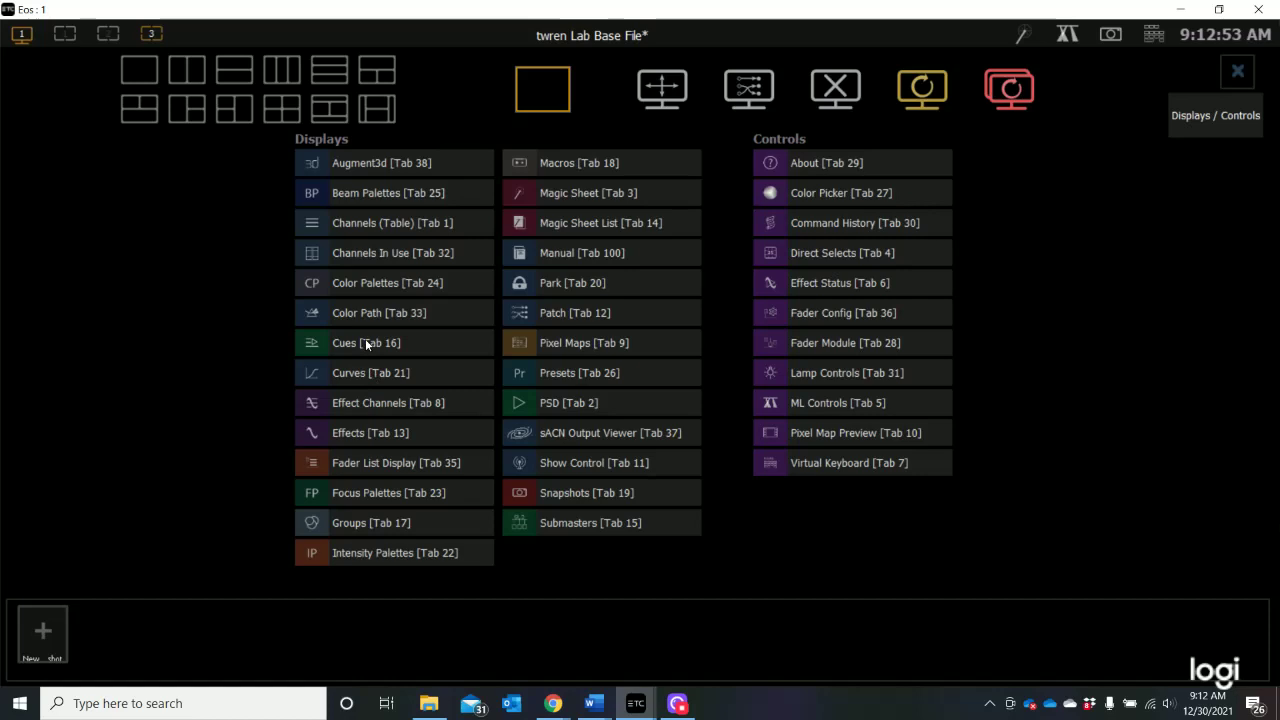
{"action": "left_click", "coordinate": [365, 223]}
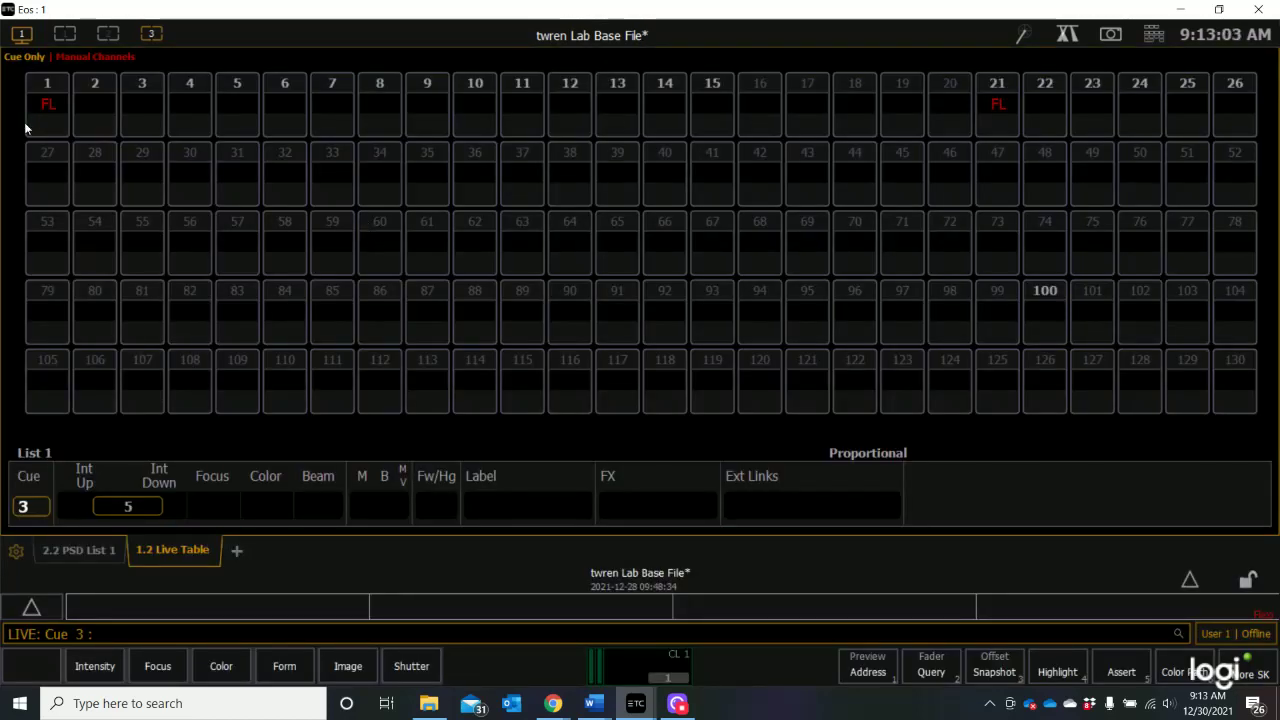
- Alternate between the PSD cue list and the Live Table in workspace 3, ending on the Live Table
{"action": "left_click", "coordinate": [92, 552]}
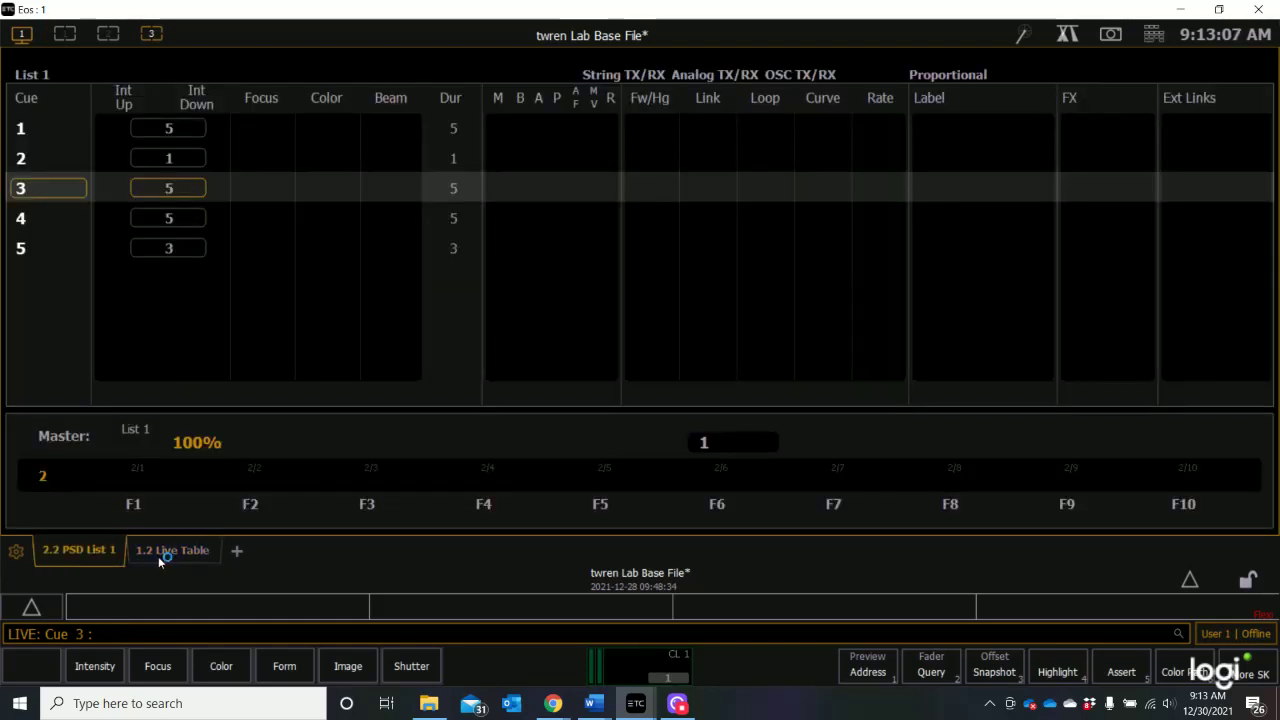
{"action": "left_click", "coordinate": [158, 556]}
{"action": "left_click", "coordinate": [102, 550]}
{"action": "left_click", "coordinate": [144, 550]}
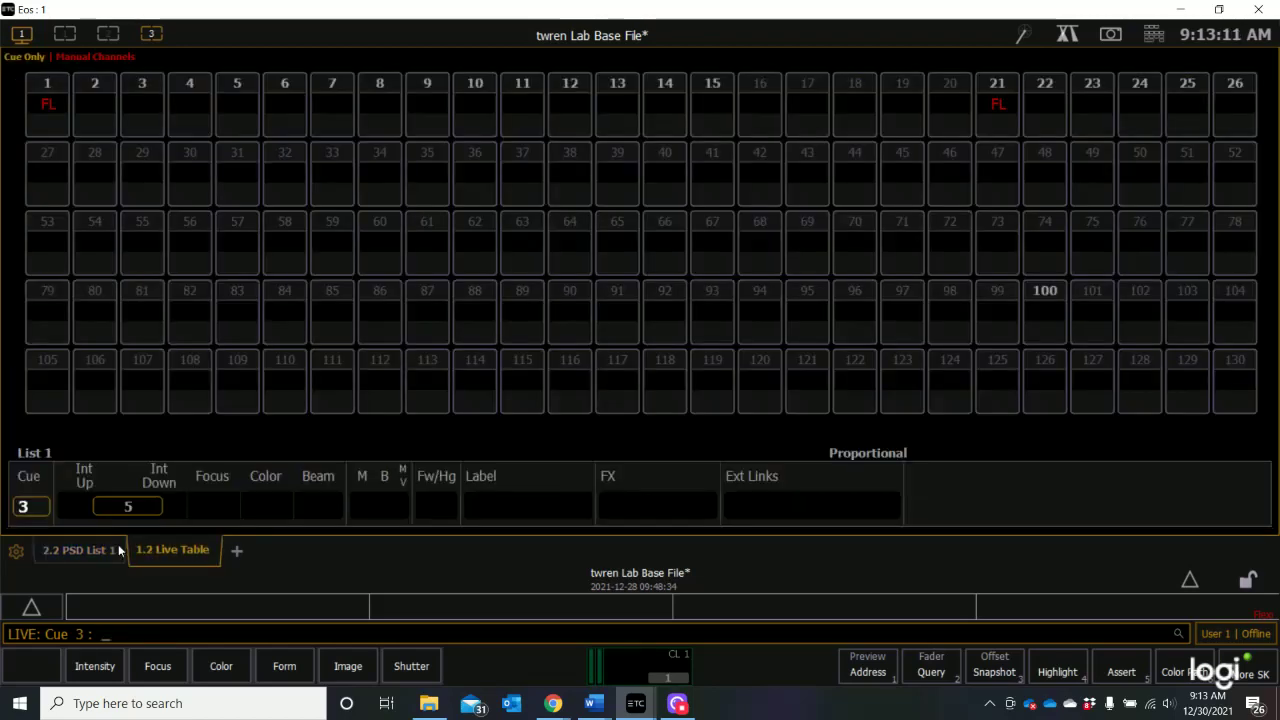
{"action": "left_click", "coordinate": [65, 552]}
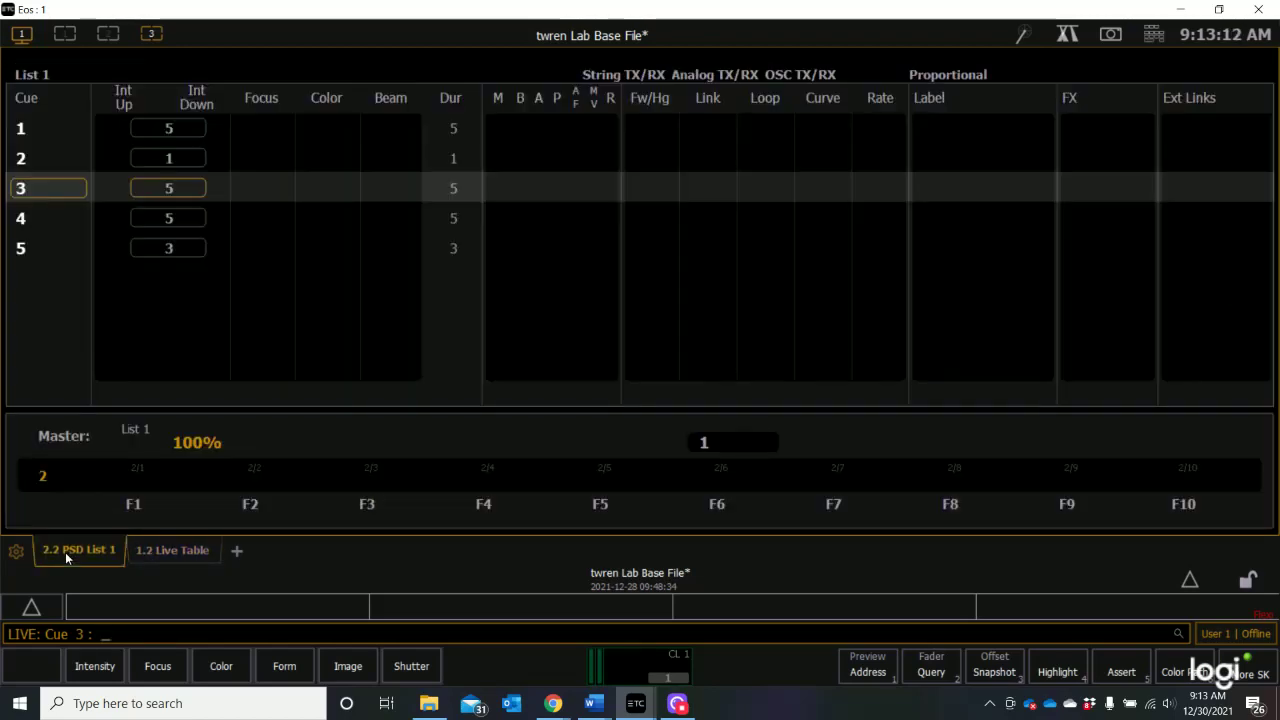
{"action": "left_click", "coordinate": [175, 549]}
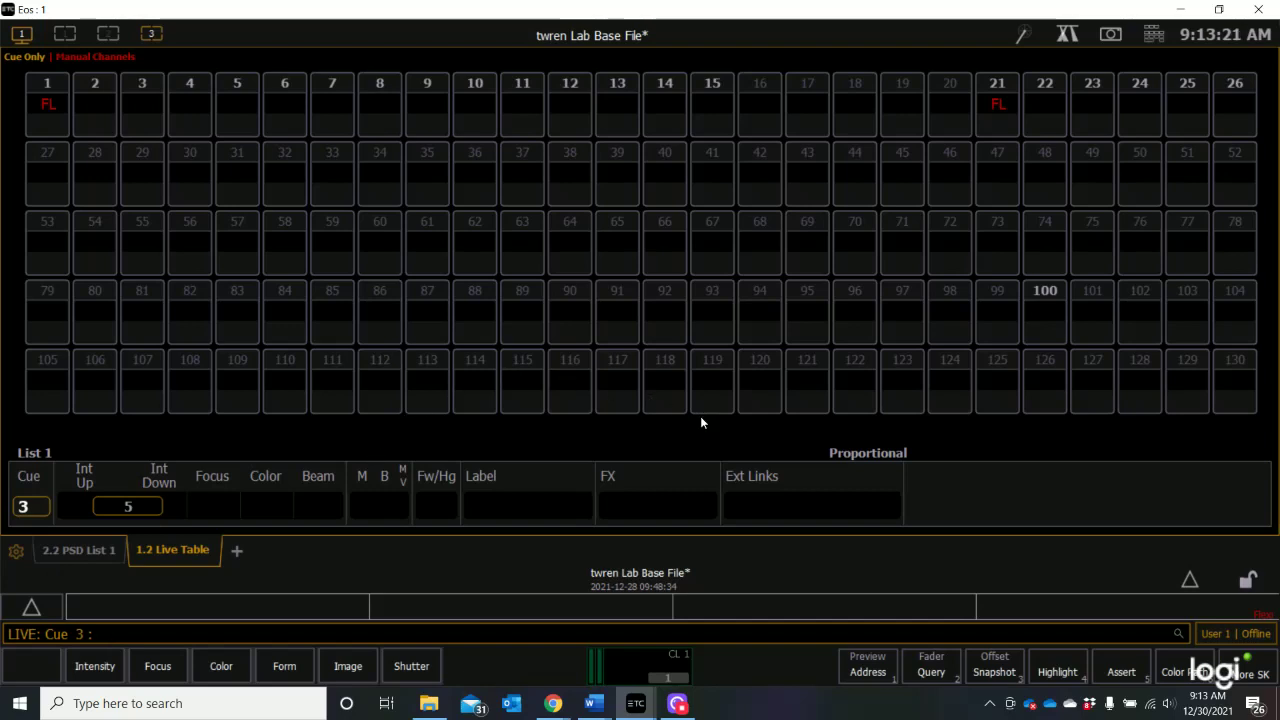
- Switch from workspace 3 back to workspace 1
{"action": "mouse_move", "coordinate": [65, 38]}
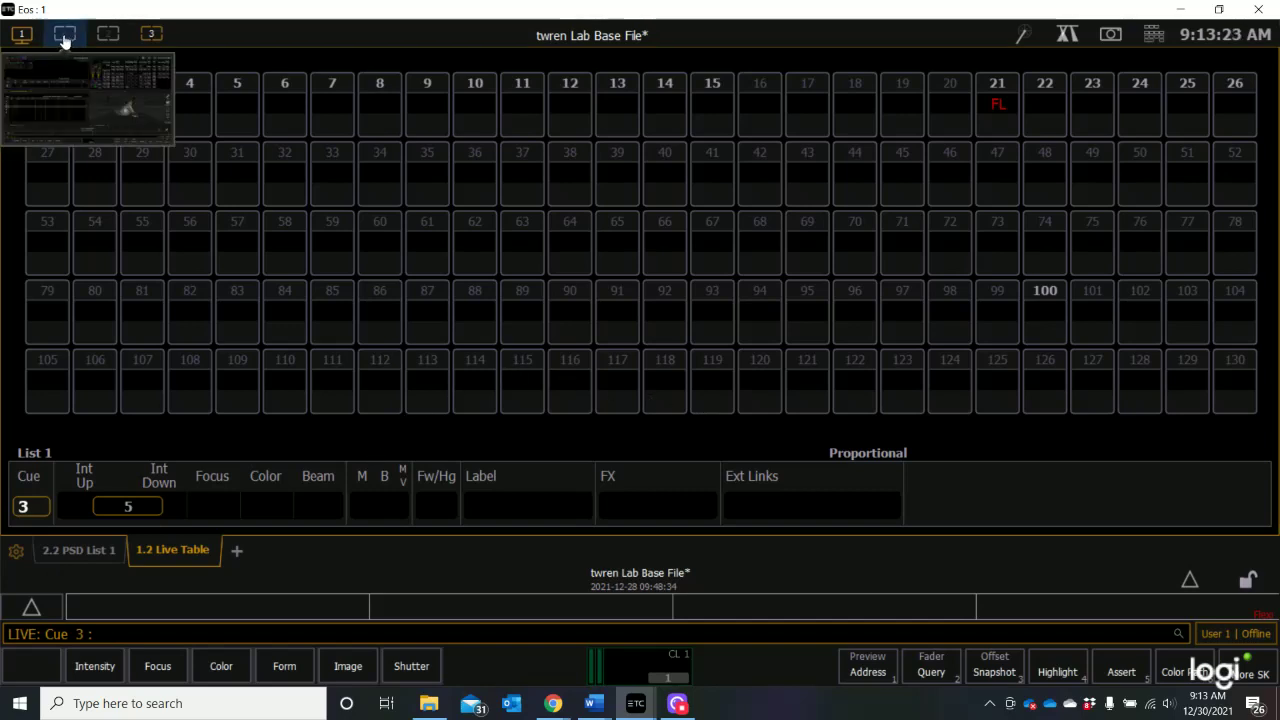
{"action": "left_click", "coordinate": [64, 37]}
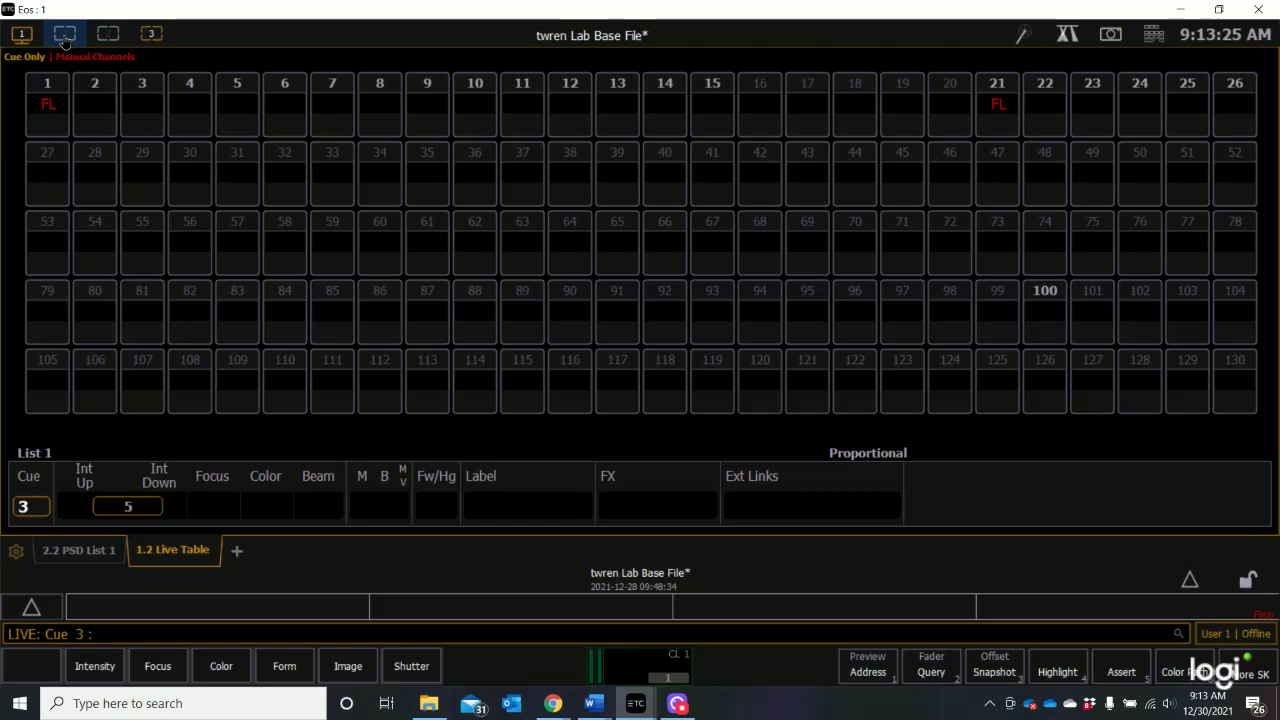